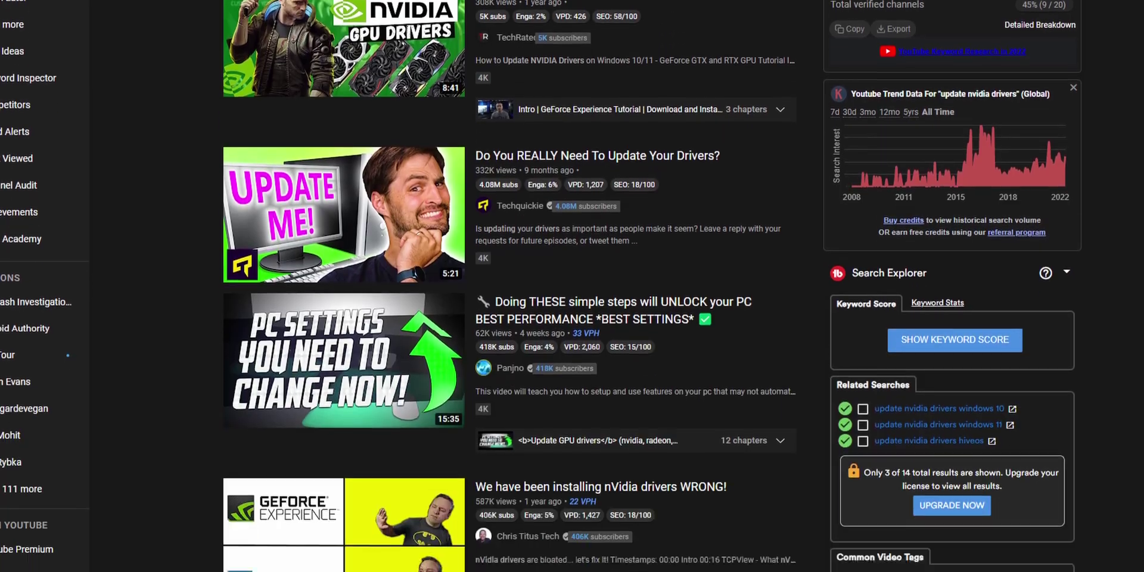
# Scroll through the 'update nvidia drivers' YouTube results and their vidIQ keyword scores.
pyautogui.scroll(-15, 512, 286)
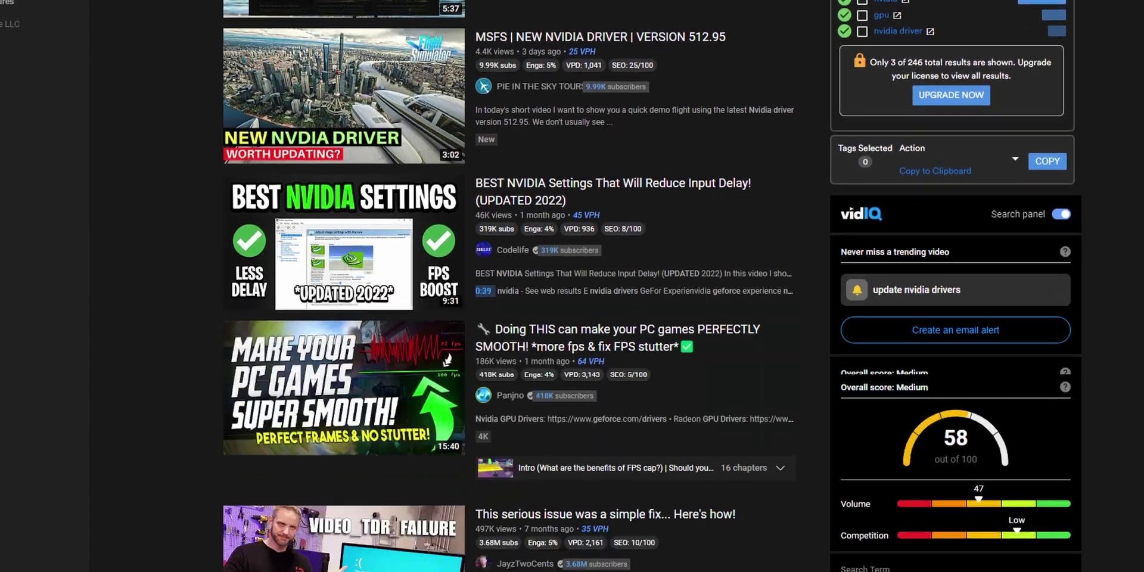
pyautogui.scroll(-6, 513, 286)
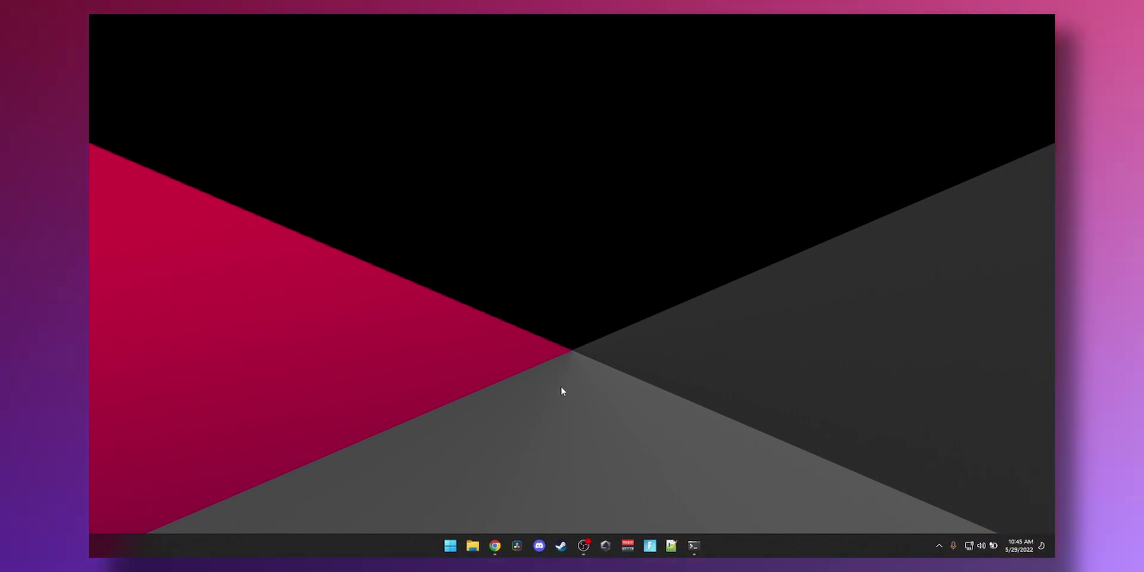
# Open Device Manager, expand Display adapters and select the NVIDIA GeForce RTX 3060 Laptop GPU.
pyautogui.rightClick(451, 548)
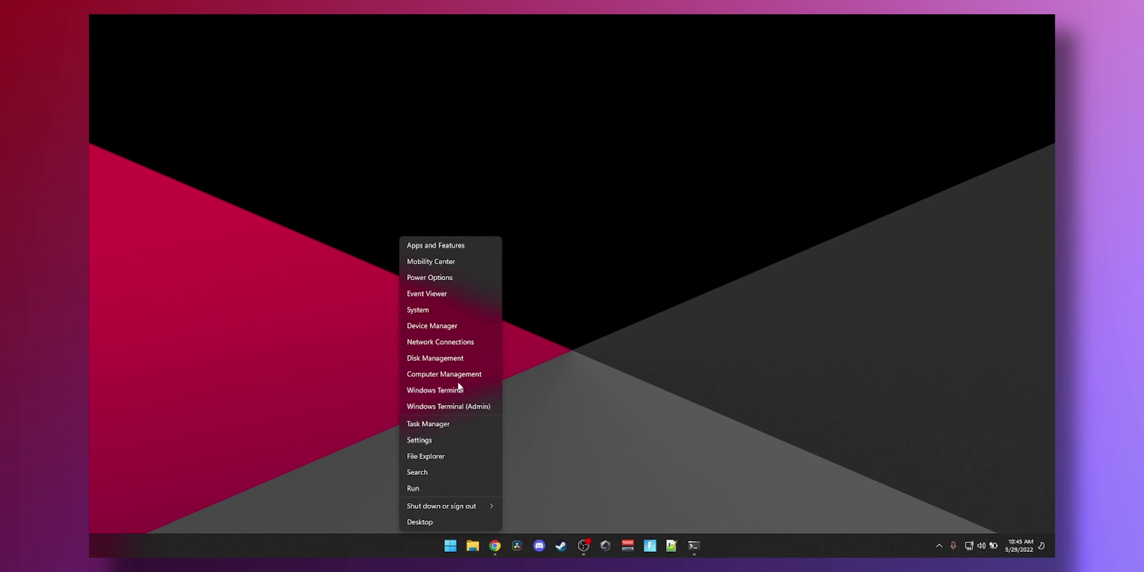
pyautogui.click(458, 325)
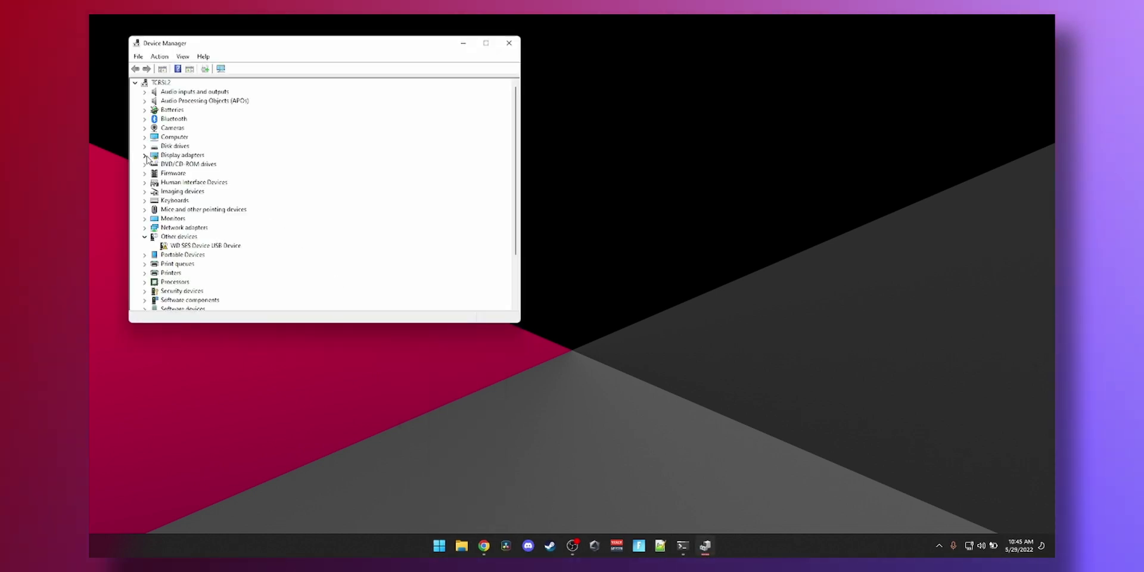
pyautogui.click(145, 156)
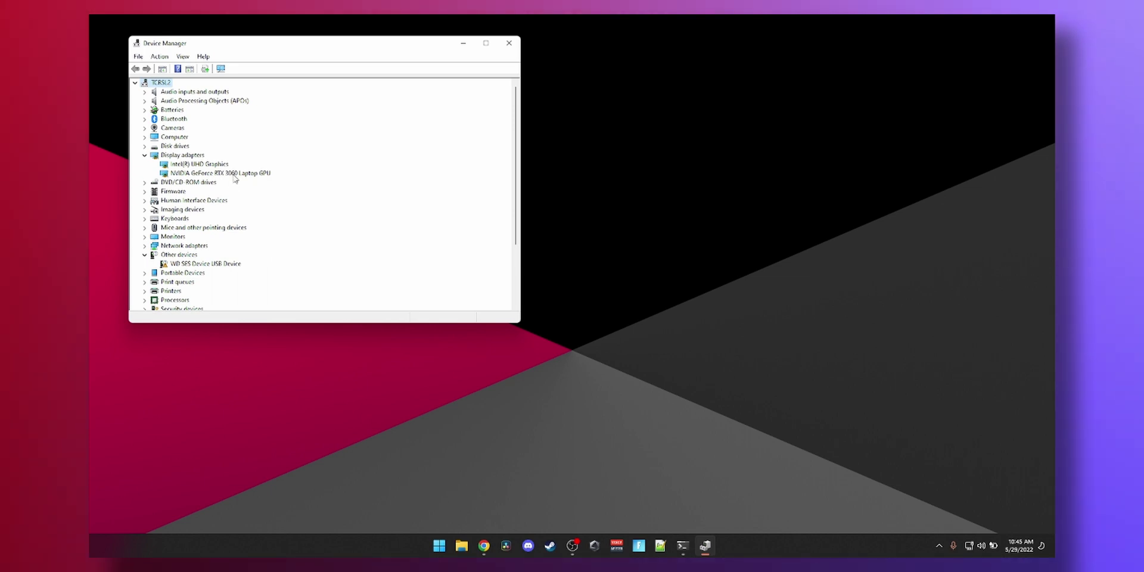
pyautogui.click(224, 173)
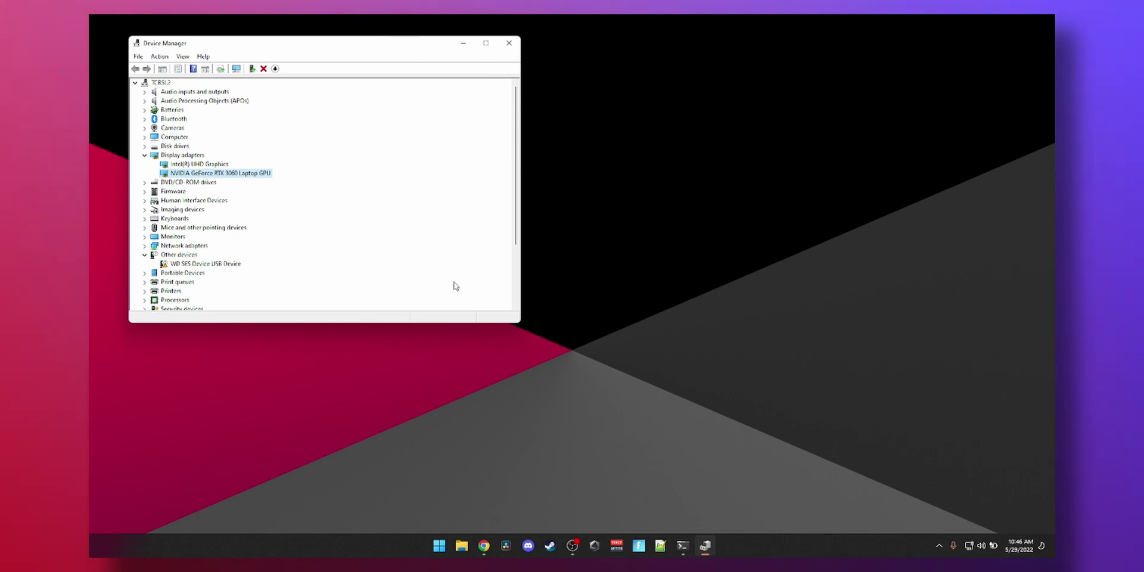
# Check the RTX 3060's Driver tab, highlighting the installed driver version dated 4/20/2022.
pyautogui.doubleClick(201, 174)
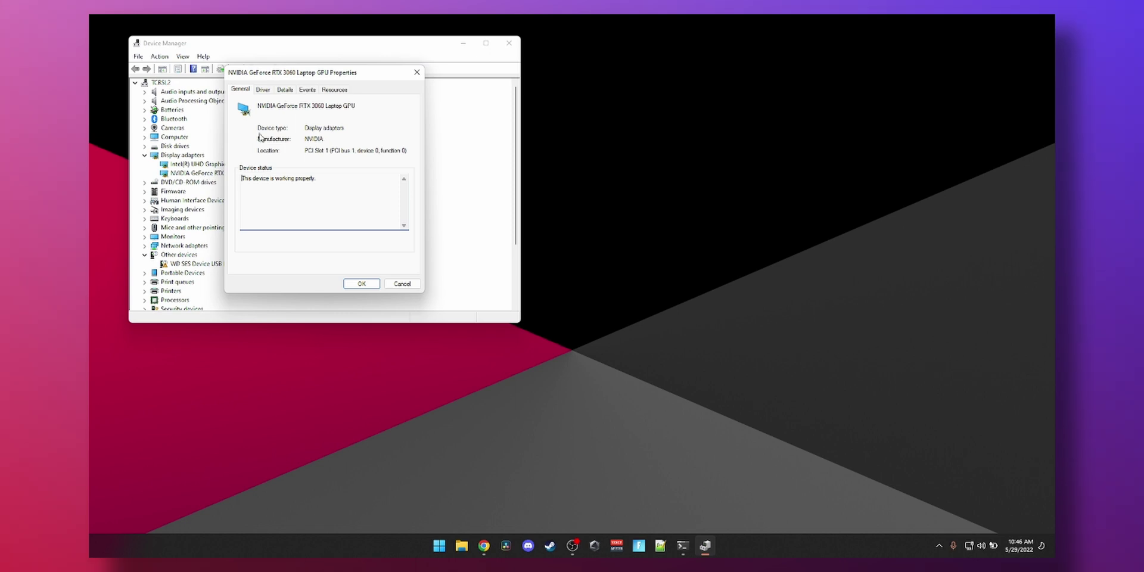
pyautogui.click(270, 93)
pyautogui.moveTo(319, 153); pyautogui.dragTo(338, 153)
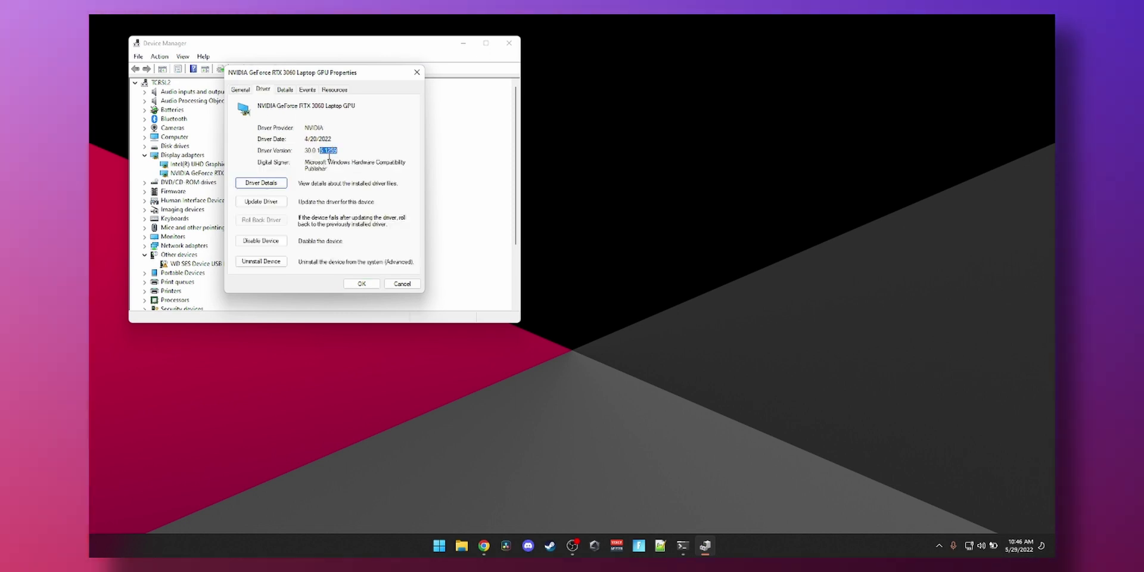
pyautogui.click(351, 156)
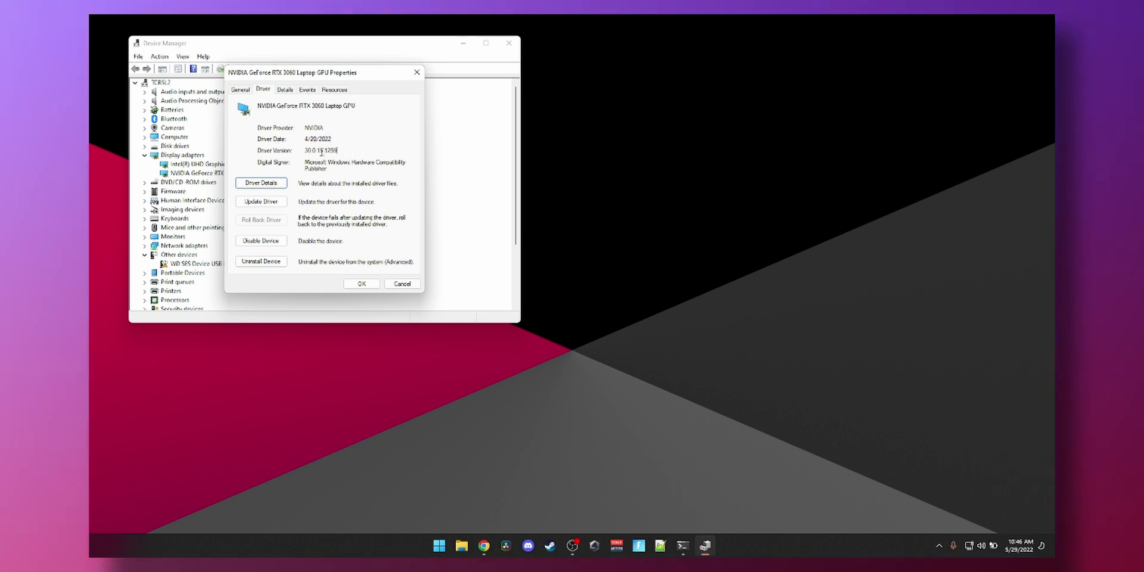
pyautogui.moveTo(322, 153); pyautogui.dragTo(340, 153)
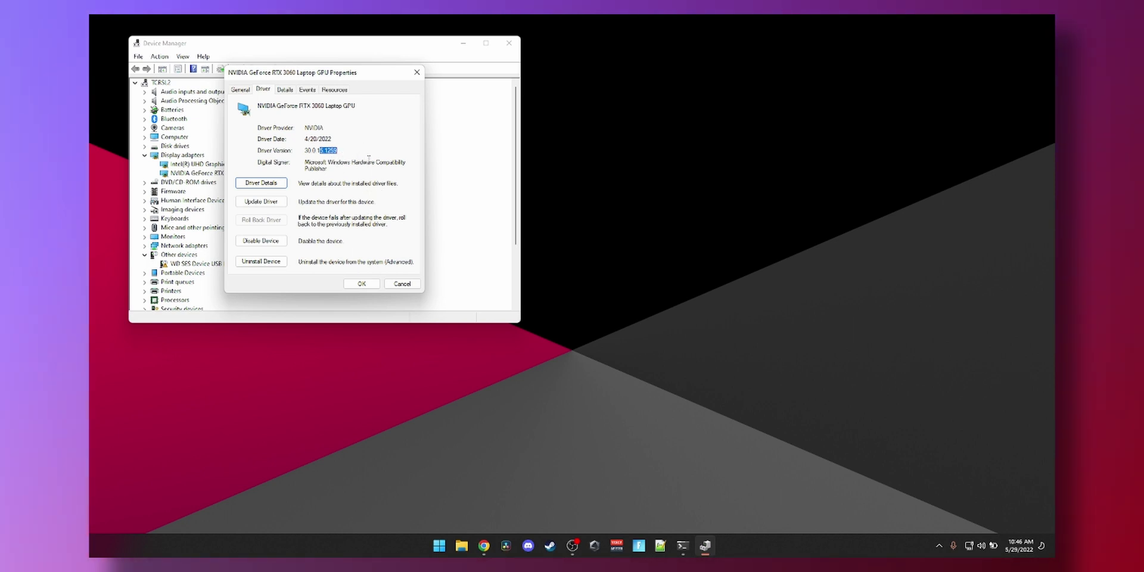
pyautogui.click(321, 140)
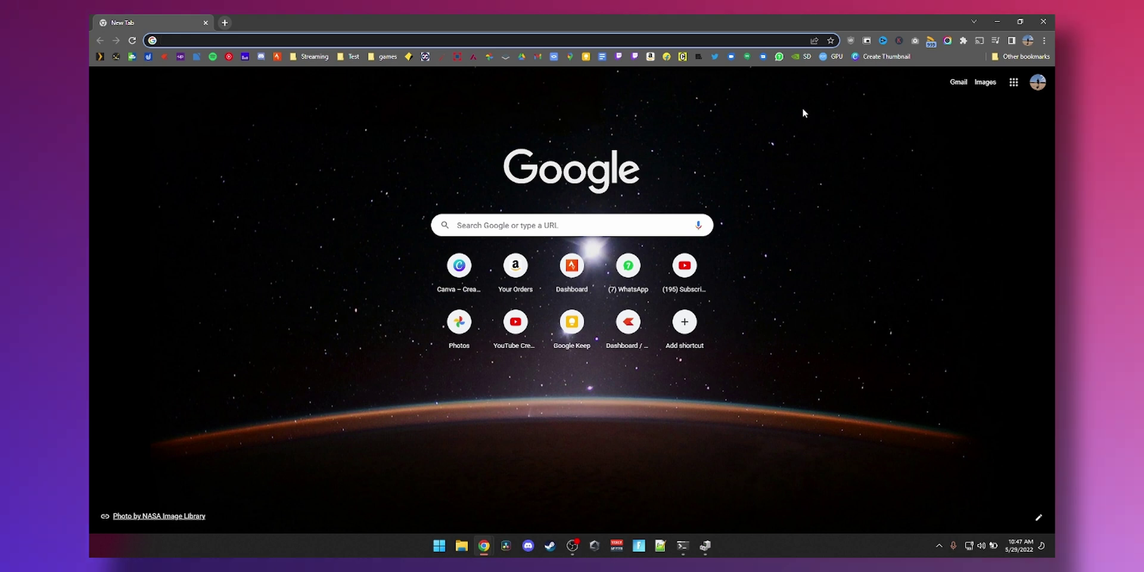
# Open NVIDIA Driver Downloads from the SD bookmark, re-save it, and drag SD left.
pyautogui.click(800, 60)
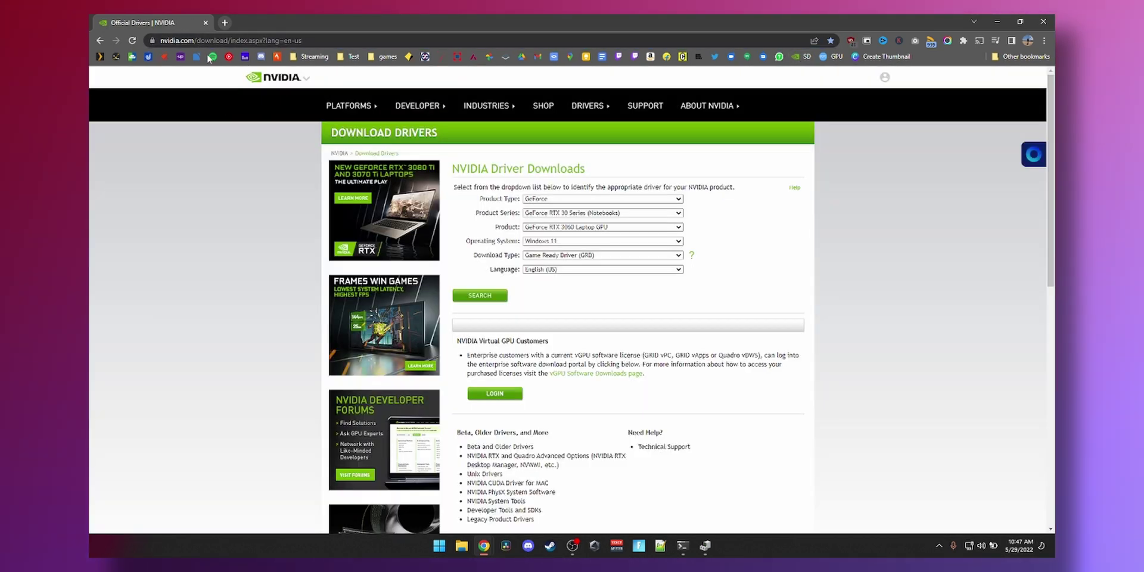
pyautogui.hotkey('ctrl', 'd')
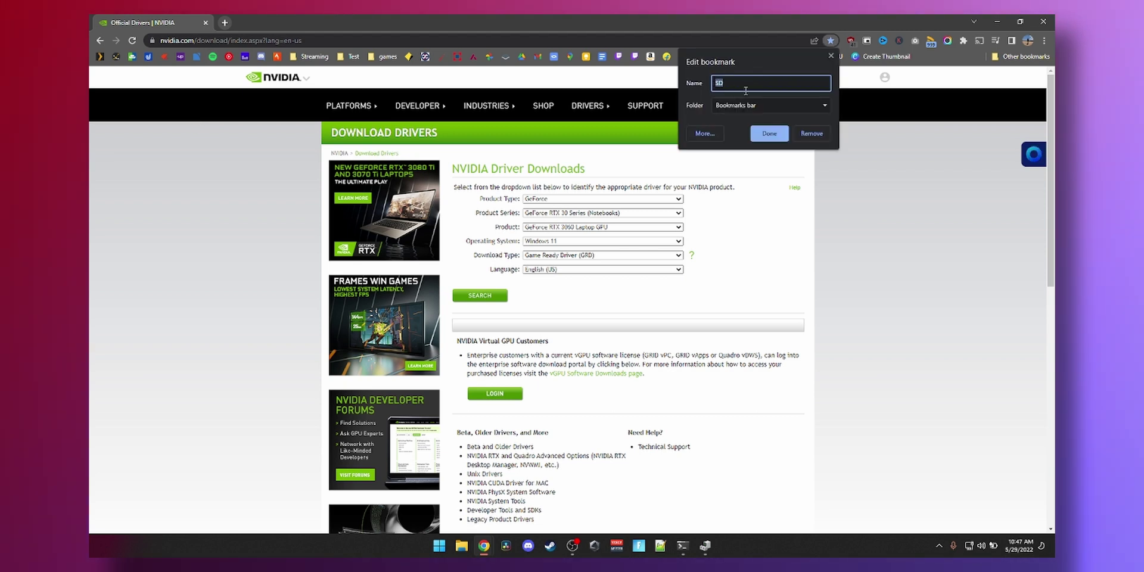
pyautogui.click(777, 141)
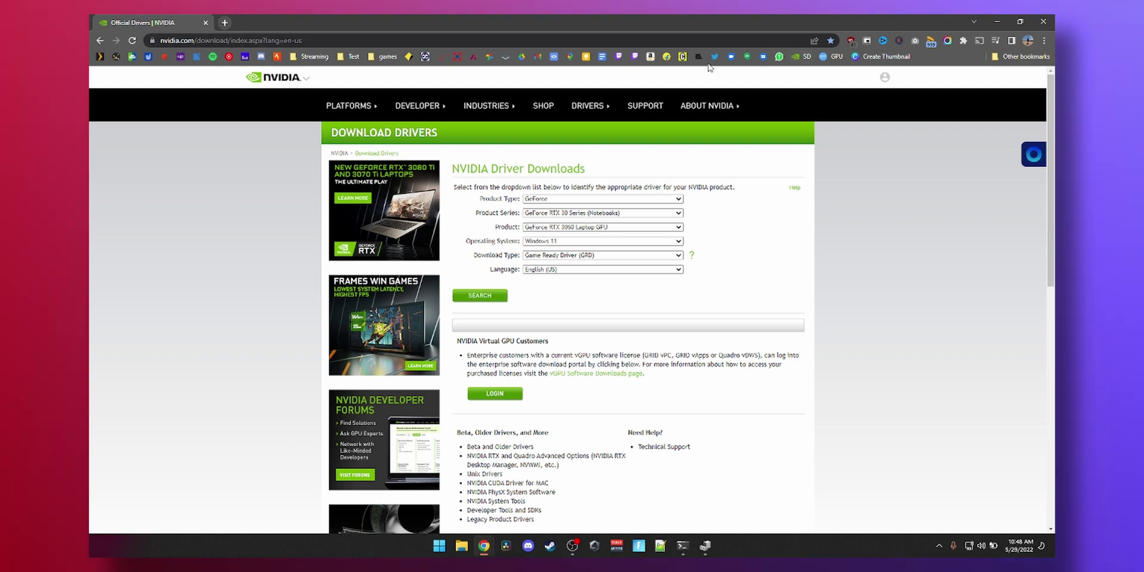
pyautogui.moveTo(801, 57)
pyautogui.mouseDown()
pyautogui.moveTo(407, 59)
pyautogui.moveTo(848, 63)
pyautogui.moveTo(802, 56)
pyautogui.mouseUp()
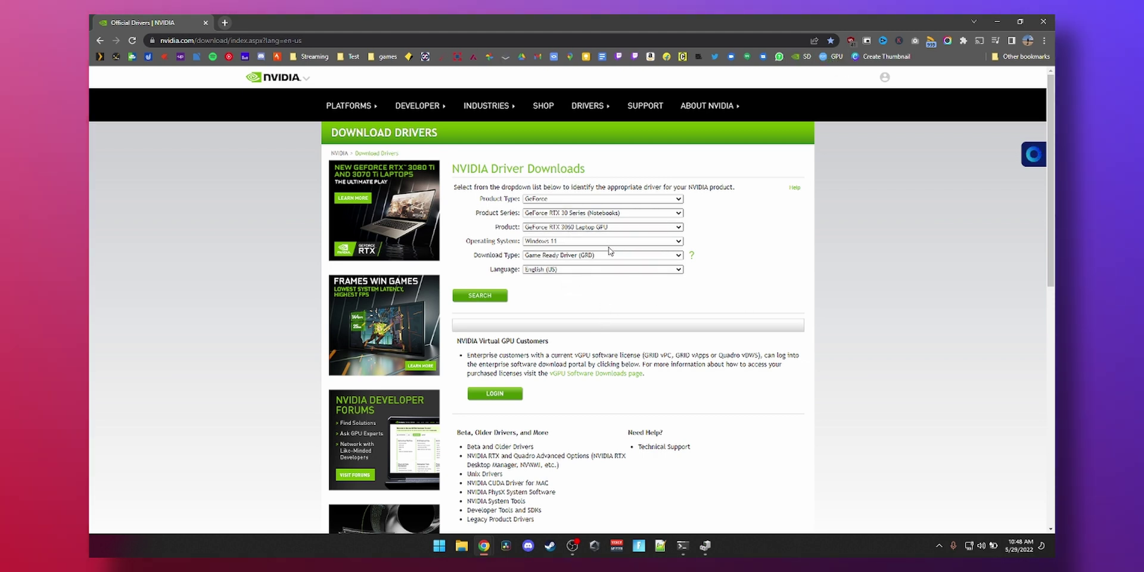
# Choose GeForce, RTX 30 Series (Notebooks) and GeForce RTX 3060 Laptop GPU as the product.
pyautogui.click(546, 200)
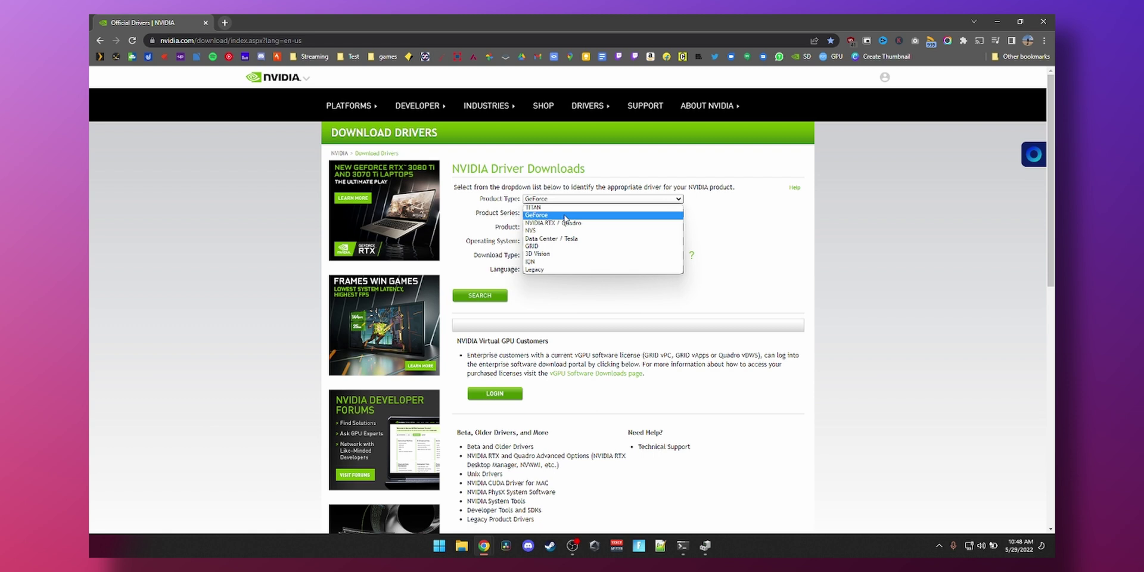
pyautogui.click(565, 218)
pyautogui.click(566, 202)
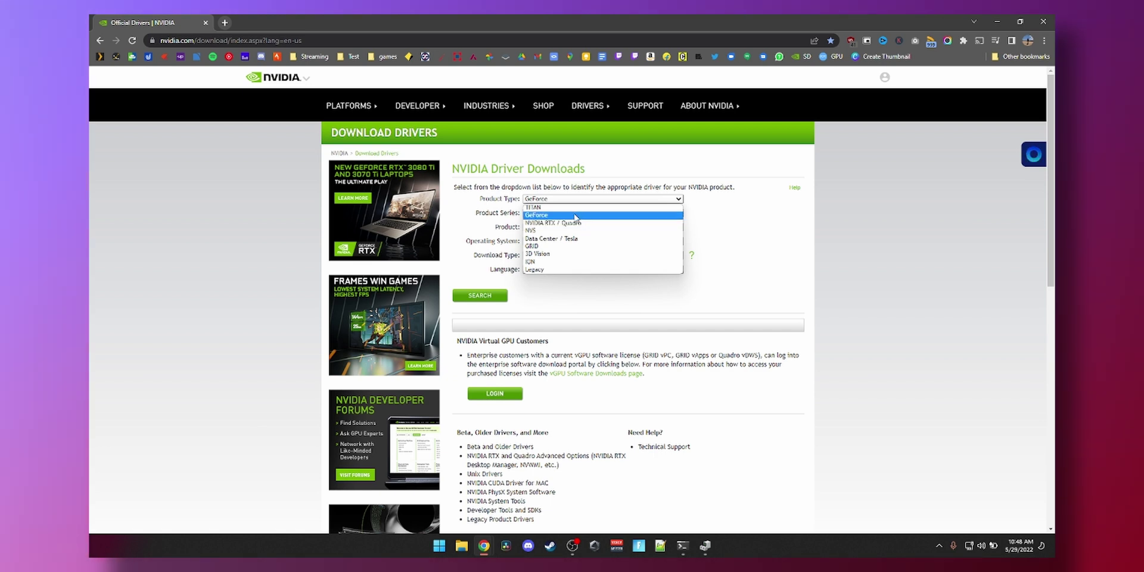
pyautogui.click(575, 216)
pyautogui.click(576, 213)
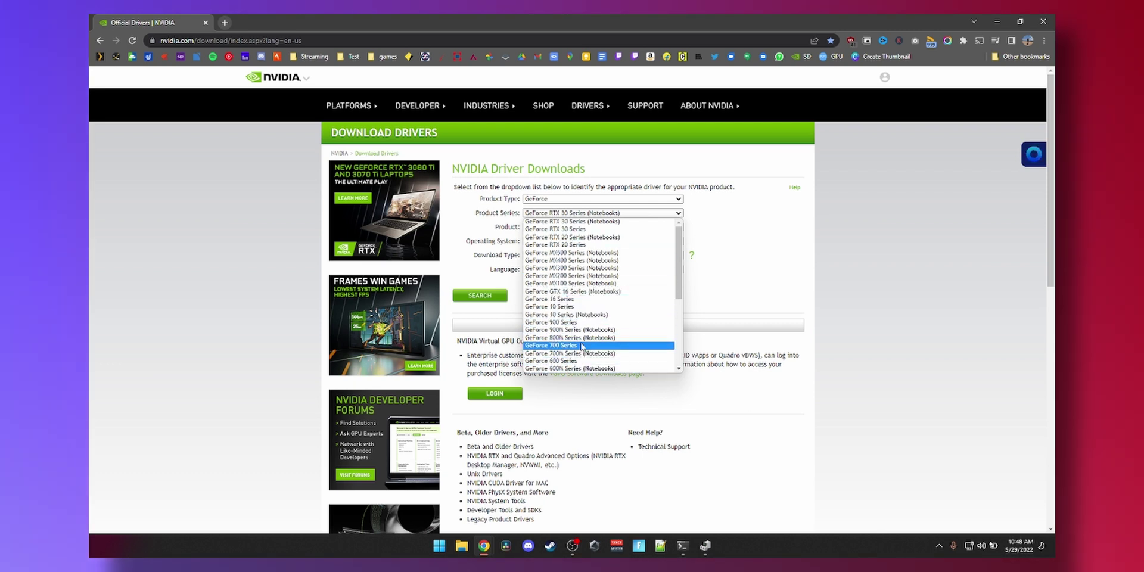
pyautogui.click(564, 221)
pyautogui.click(566, 227)
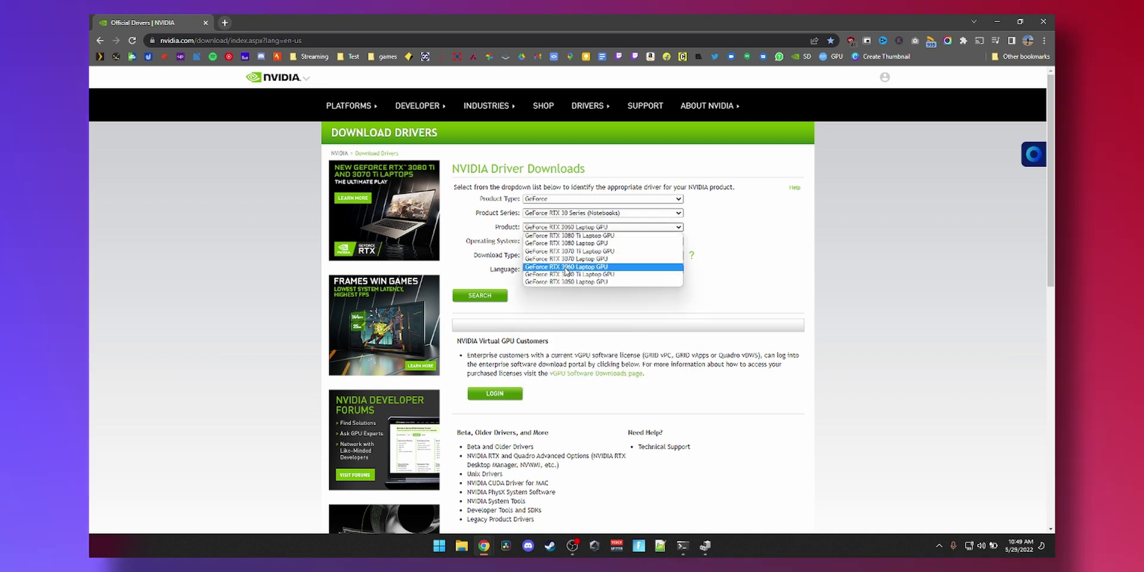
pyautogui.click(545, 266)
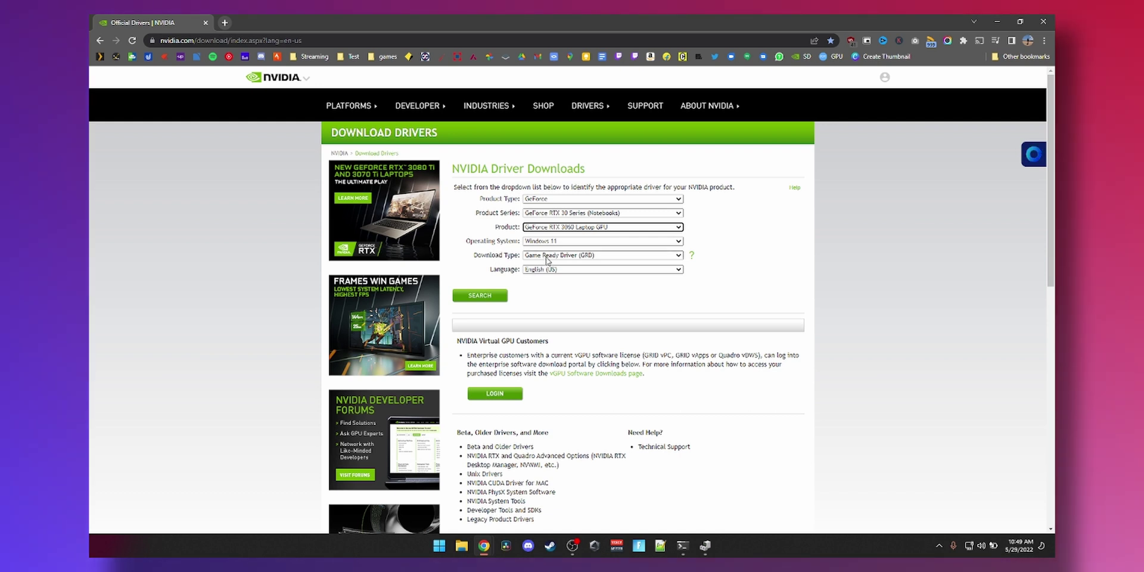
# Set the download type to Studio Driver (SD) and the operating system to Windows 11.
pyautogui.click(547, 256)
pyautogui.click(551, 266)
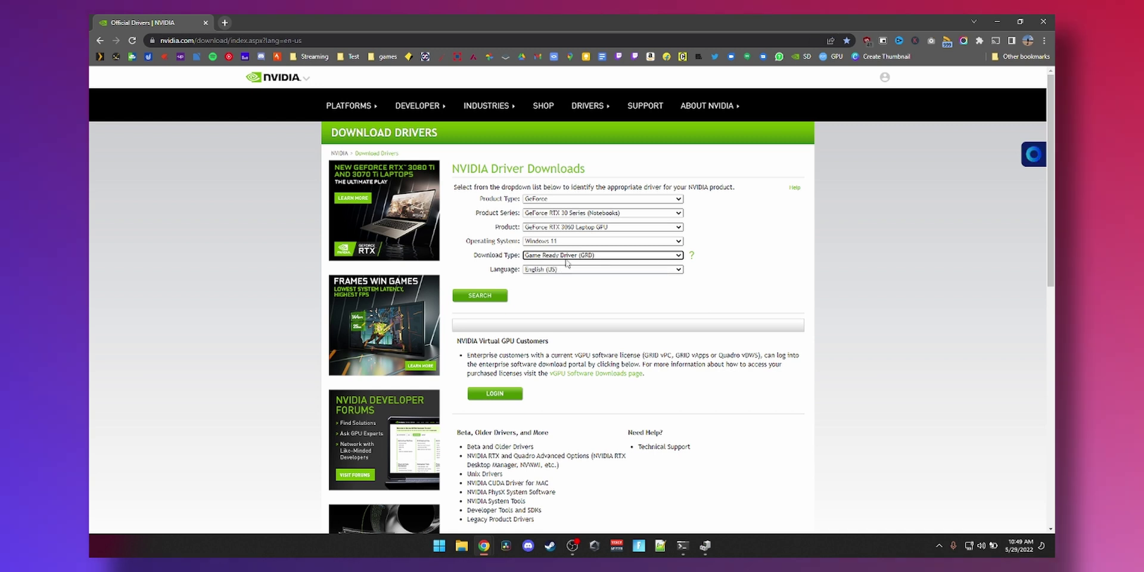
pyautogui.click(566, 257)
pyautogui.click(566, 271)
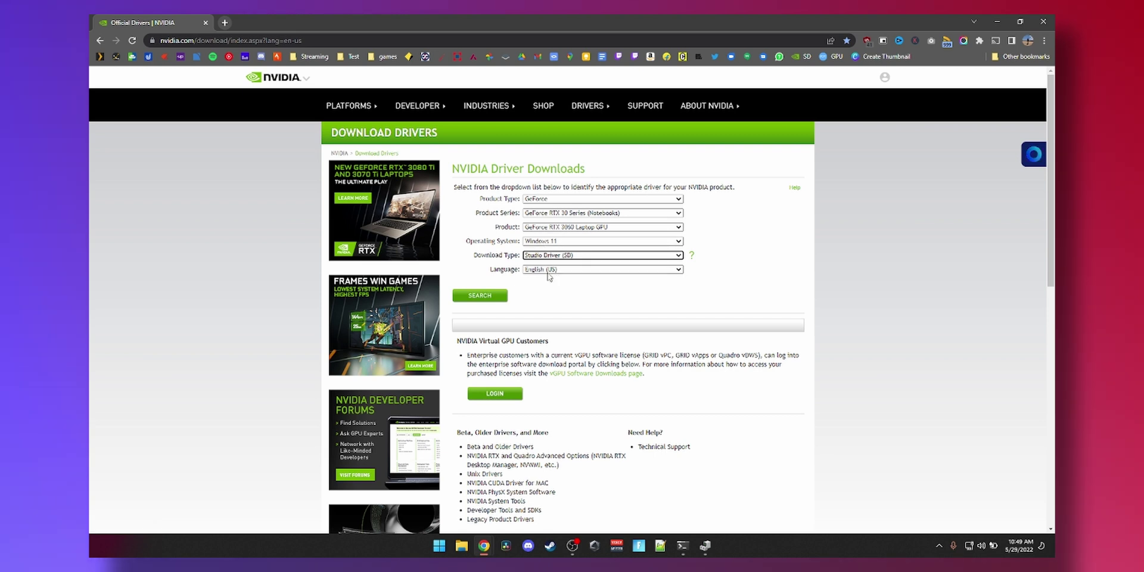
pyautogui.click(549, 242)
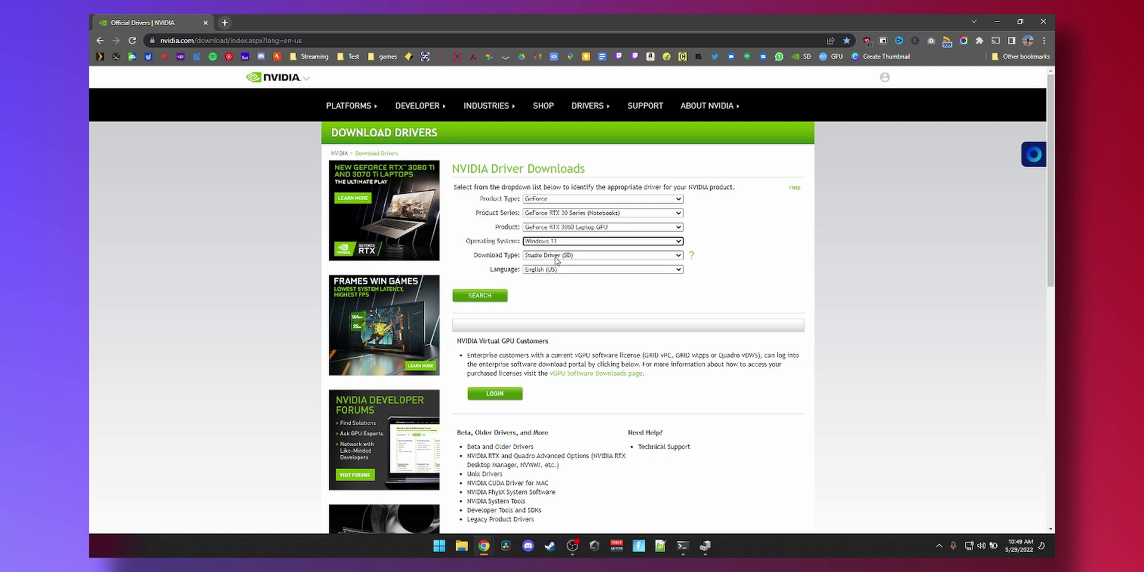
pyautogui.click(499, 296)
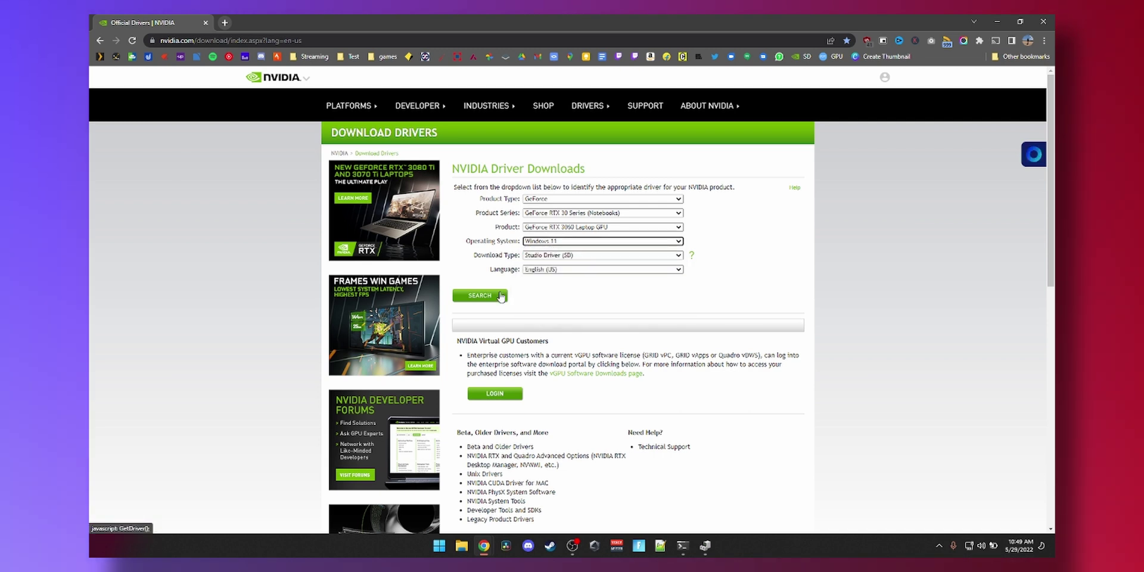
# Search, start downloading Studio Driver 512.96, and highlight its version number.
pyautogui.click(499, 295)
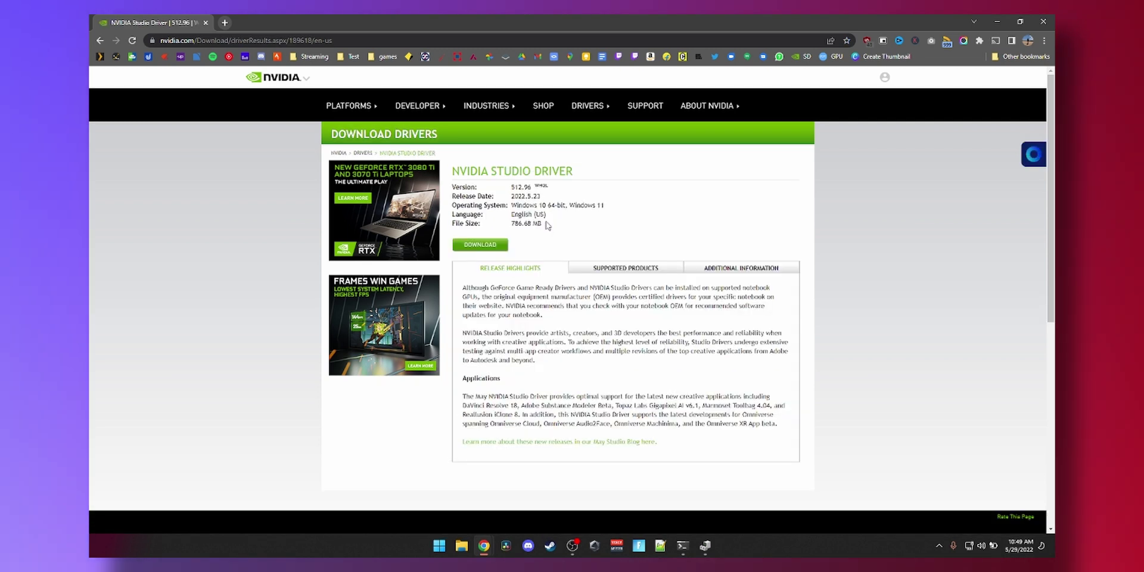
pyautogui.click(500, 244)
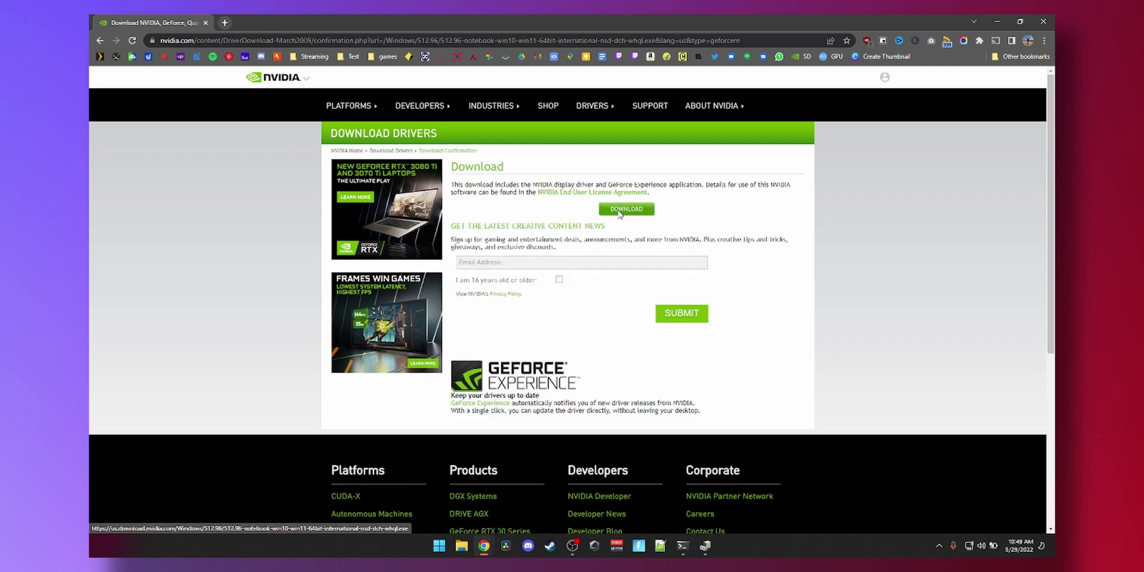
pyautogui.click(619, 211)
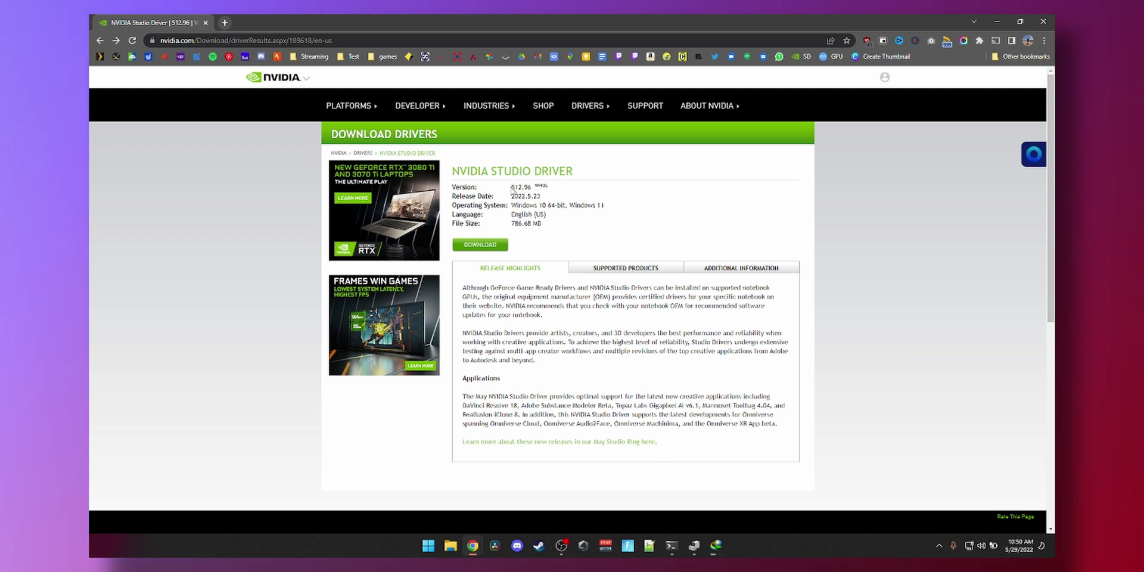
pyautogui.moveTo(510, 188); pyautogui.dragTo(537, 188)
# Read the GPU's current driver version 30.0.15.1259 on its Driver tab, then close Properties and Device Manager.
pyautogui.moveTo(694, 545)
pyautogui.click(681, 518)
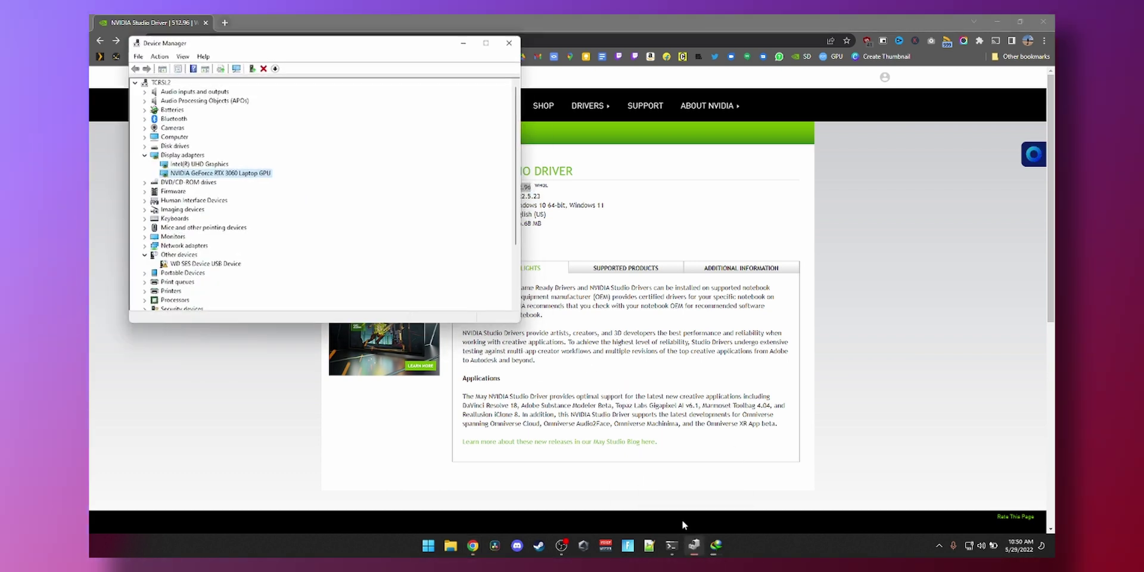
pyautogui.doubleClick(253, 174)
pyautogui.click(263, 89)
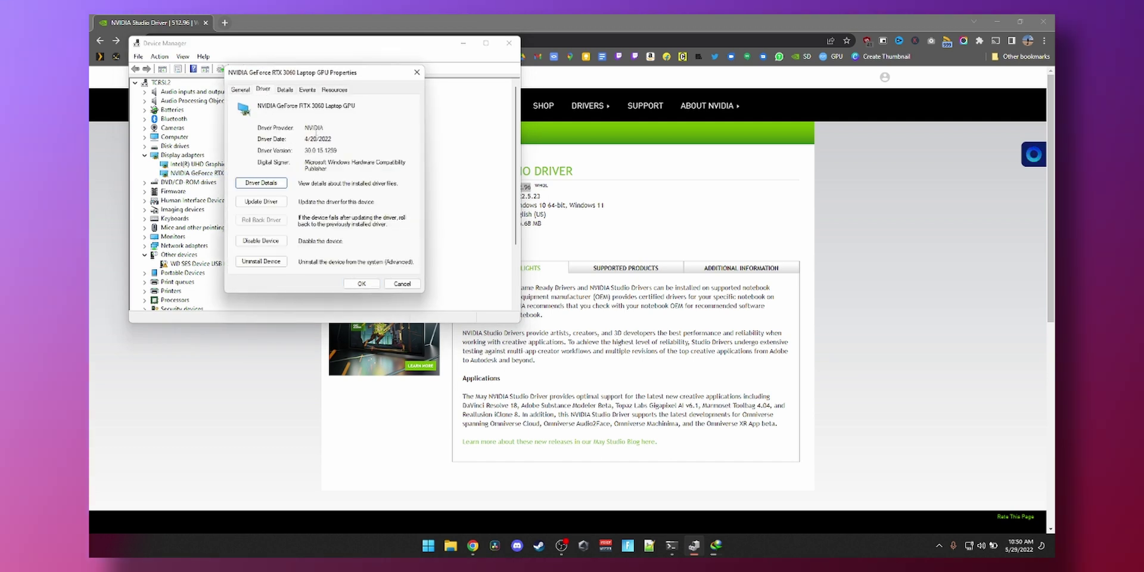
pyautogui.moveTo(323, 152); pyautogui.dragTo(338, 155)
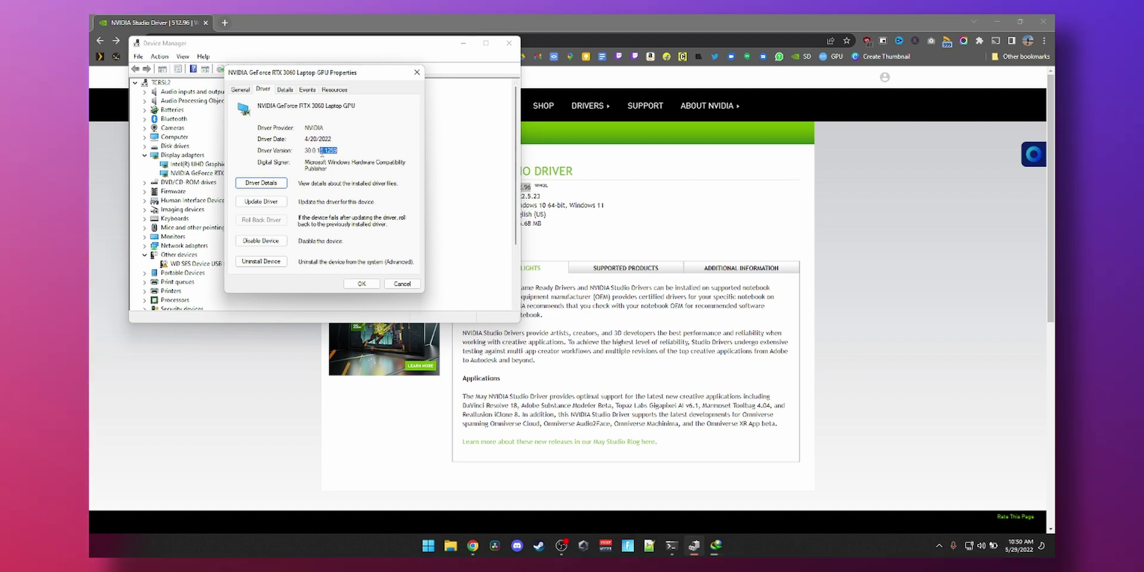
pyautogui.click(416, 72)
pyautogui.click(509, 43)
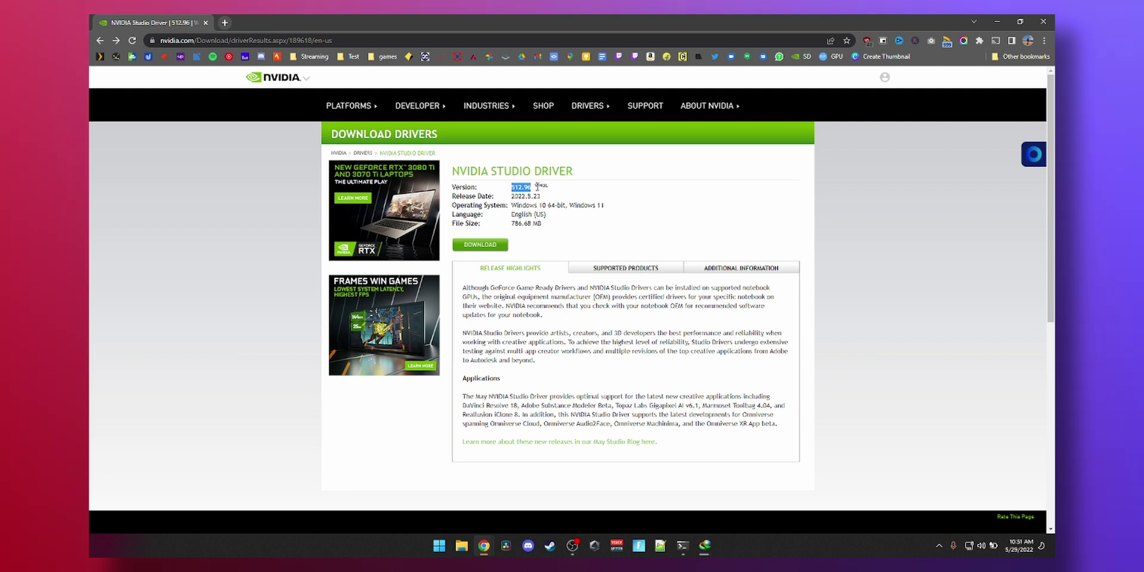
# Highlight the supported applications listed in the 512.96 release notes.
pyautogui.moveTo(466, 405); pyautogui.dragTo(633, 406)
pyautogui.click(515, 406)
pyautogui.click(687, 424)
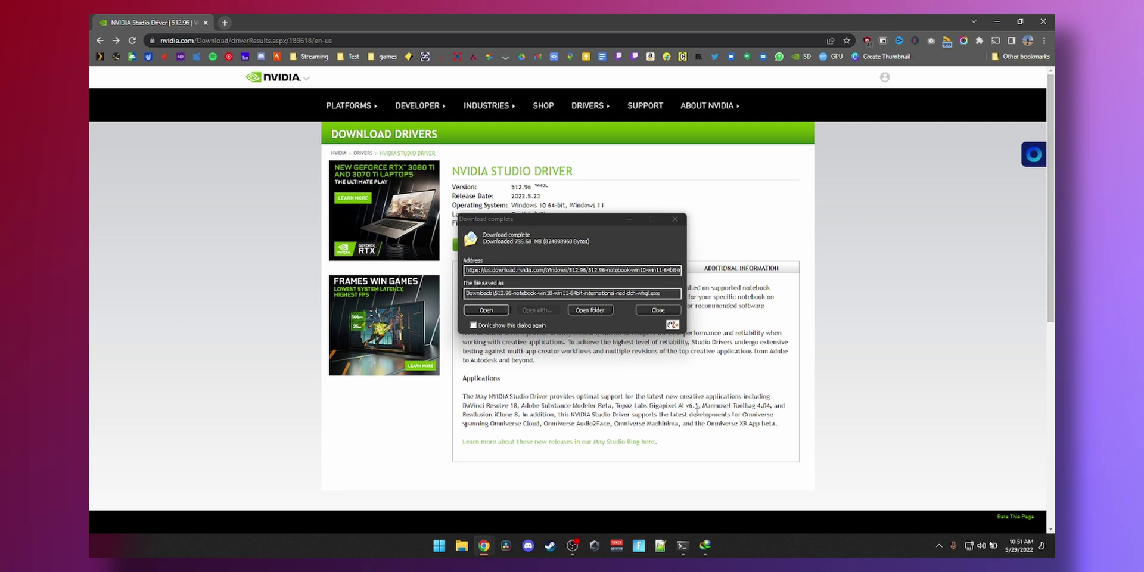
# Open the downloaded 512.96 driver package and extract it to the default folder.
pyautogui.click(468, 310)
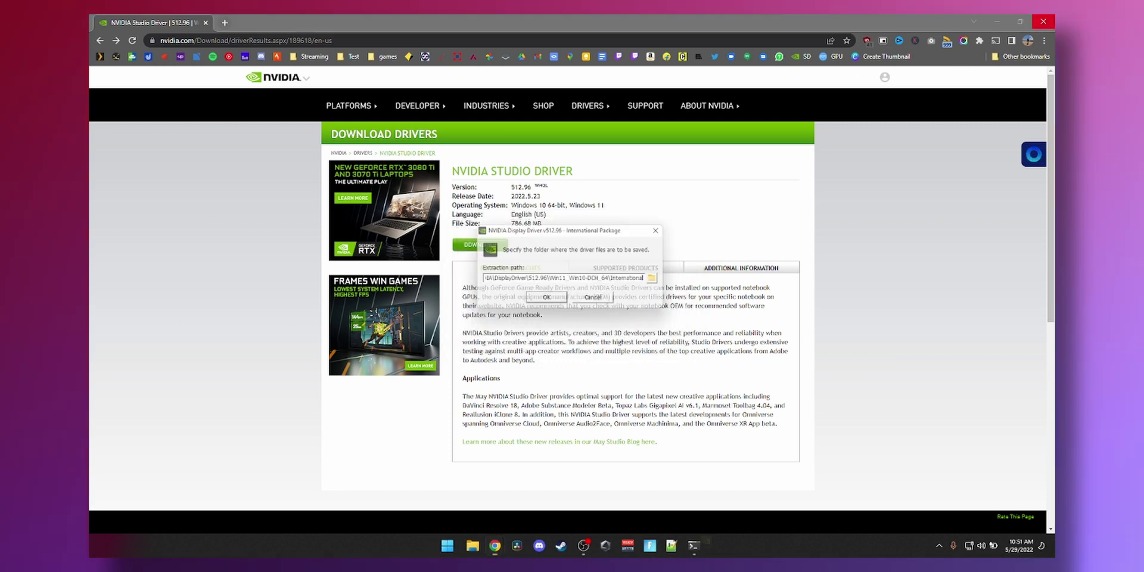
pyautogui.click(997, 22)
pyautogui.click(543, 298)
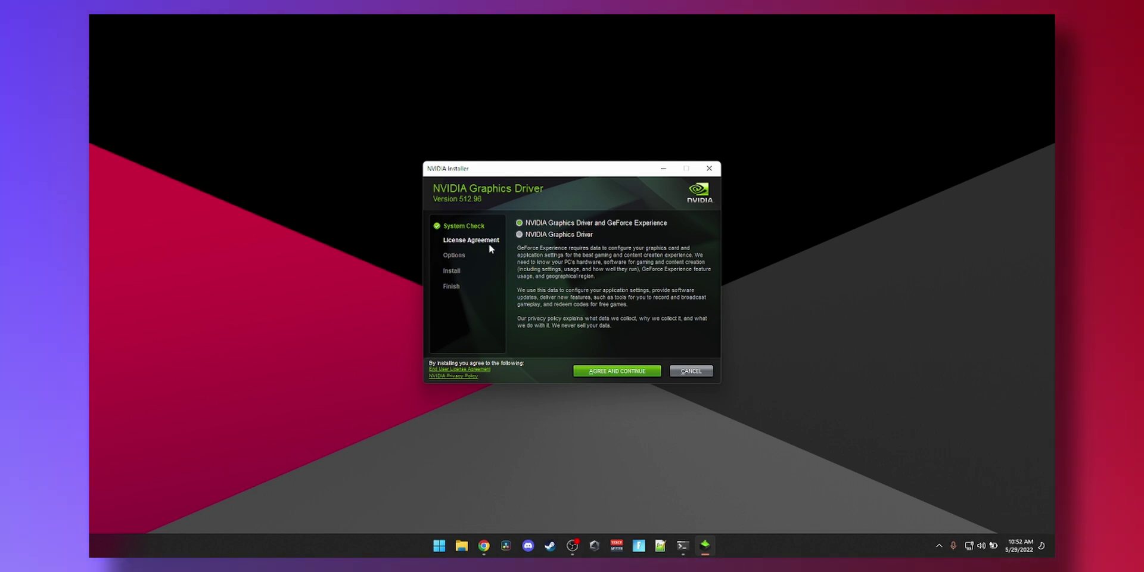
# Install only the NVIDIA Graphics Driver via Custom (Advanced) after accepting the license.
pyautogui.click(520, 235)
pyautogui.click(613, 372)
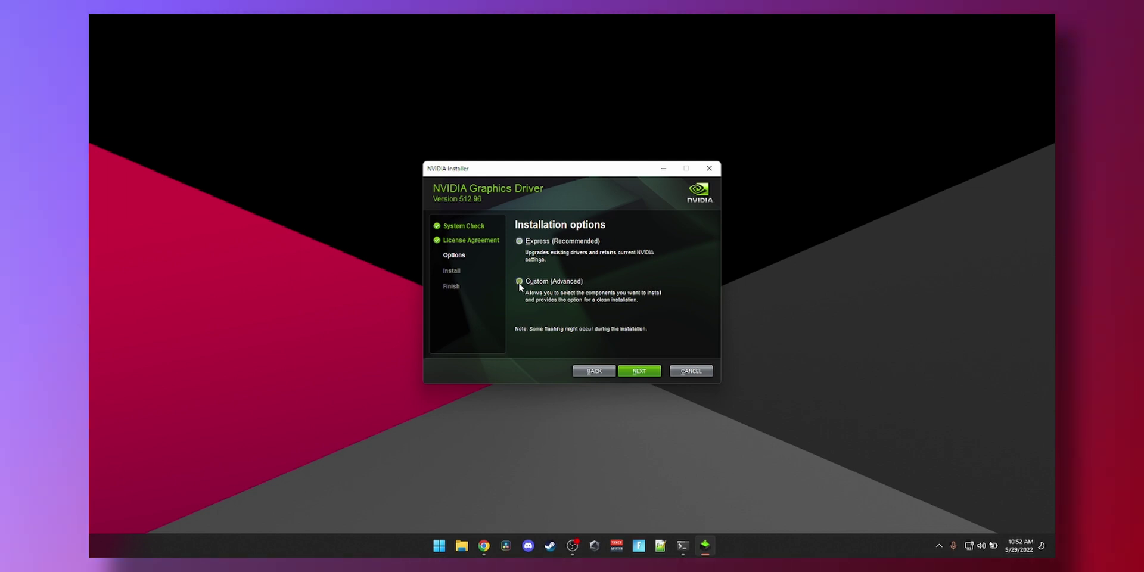
pyautogui.click(519, 281)
pyautogui.press('Return')
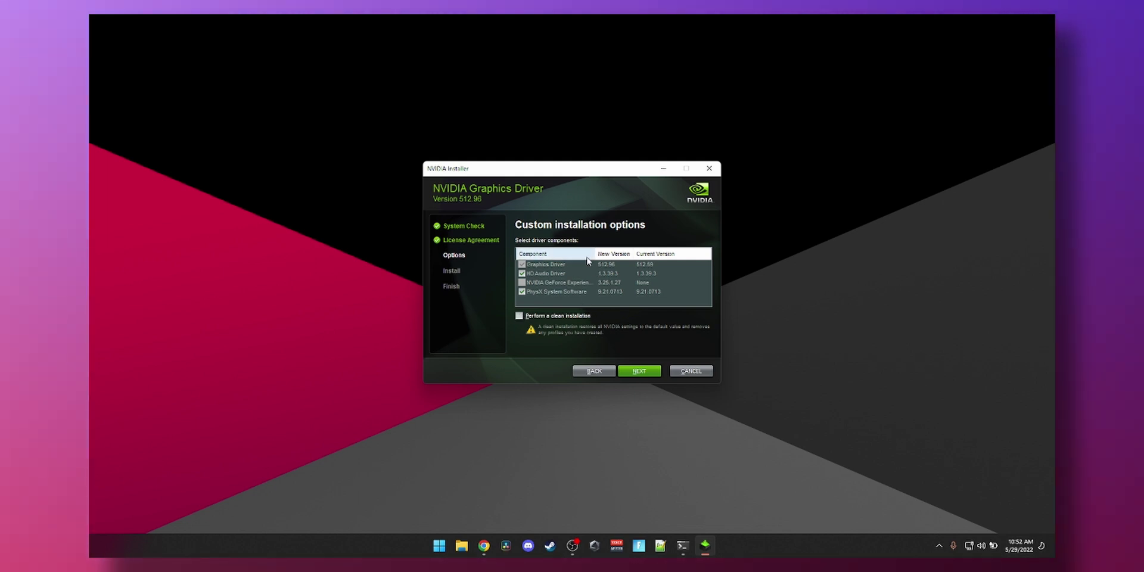
pyautogui.hotkey('alt', 'b')
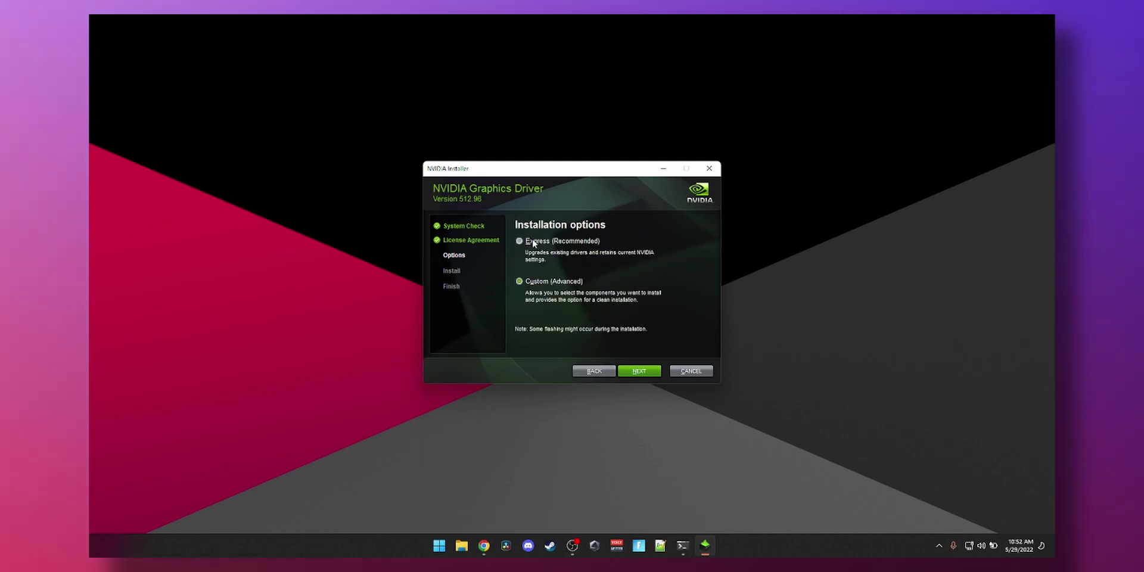
pyautogui.hotkey('alt', 'n')
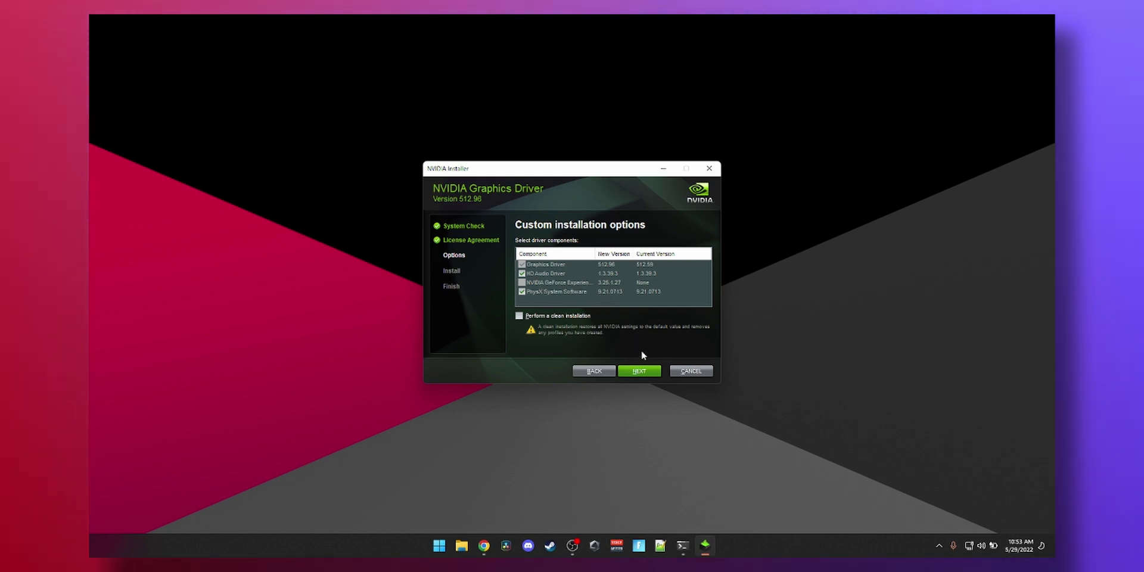
pyautogui.click(639, 371)
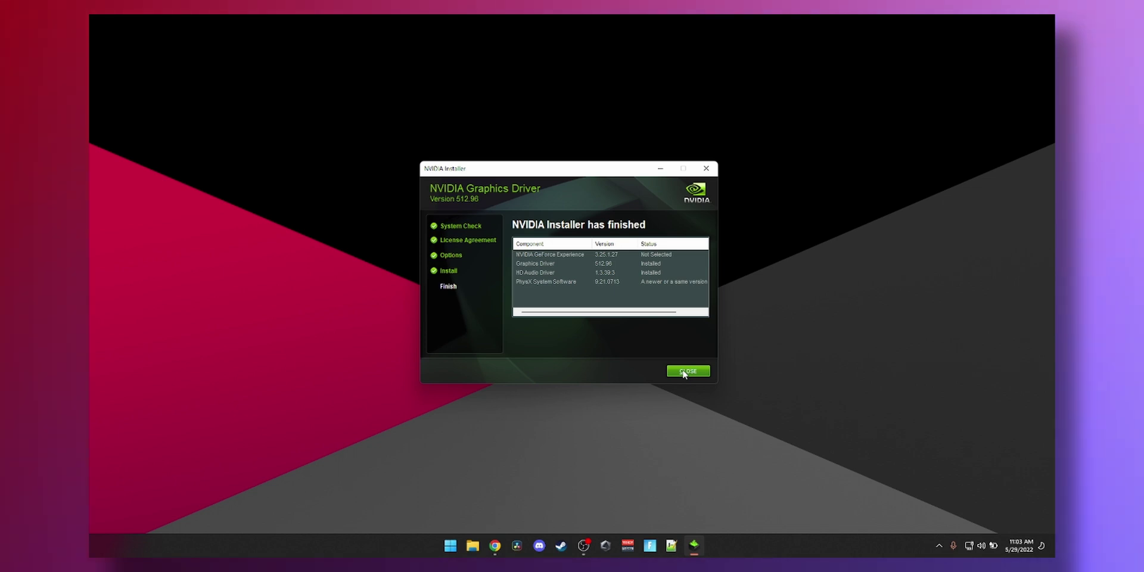
# Close the installer and verify the RTX 3060 now shows driver 30.0.15.1296 dated 5/13/2022.
pyautogui.click(687, 372)
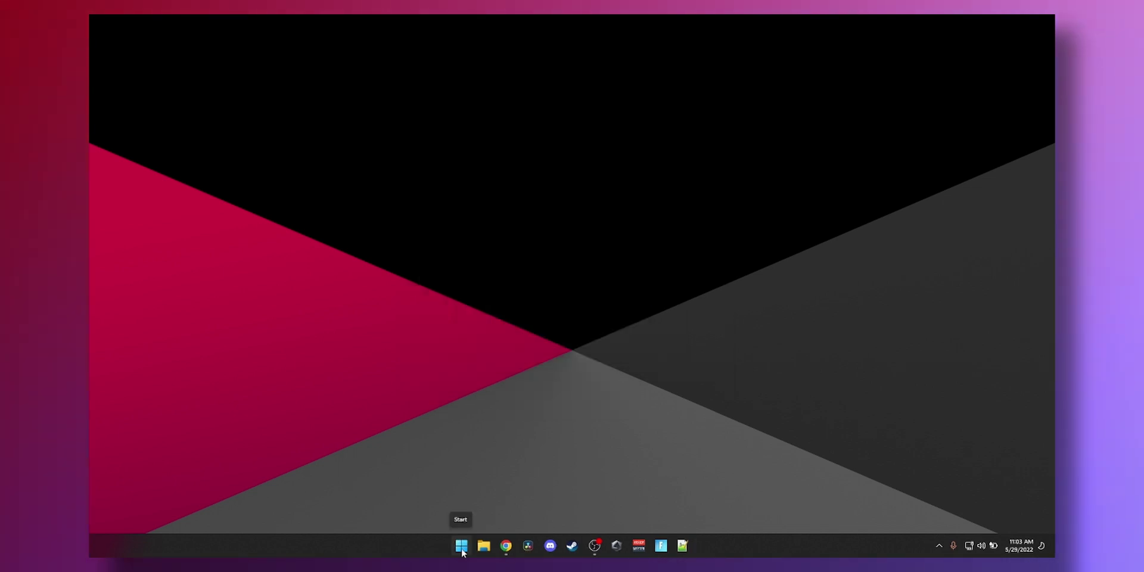
pyautogui.rightClick(461, 545)
pyautogui.click(449, 325)
pyautogui.click(145, 156)
pyautogui.doubleClick(199, 174)
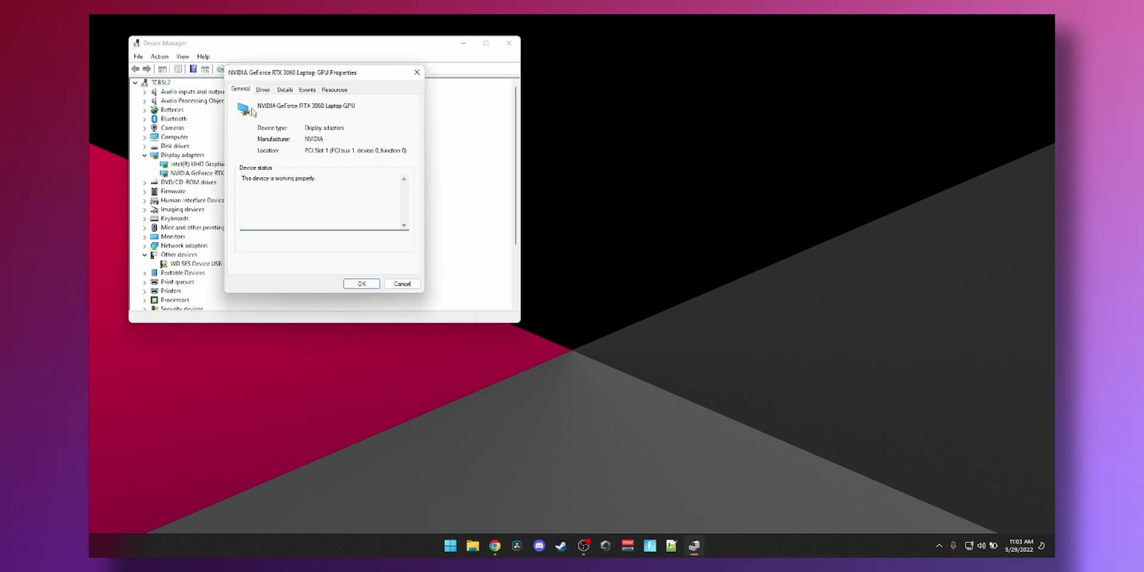
pyautogui.click(263, 90)
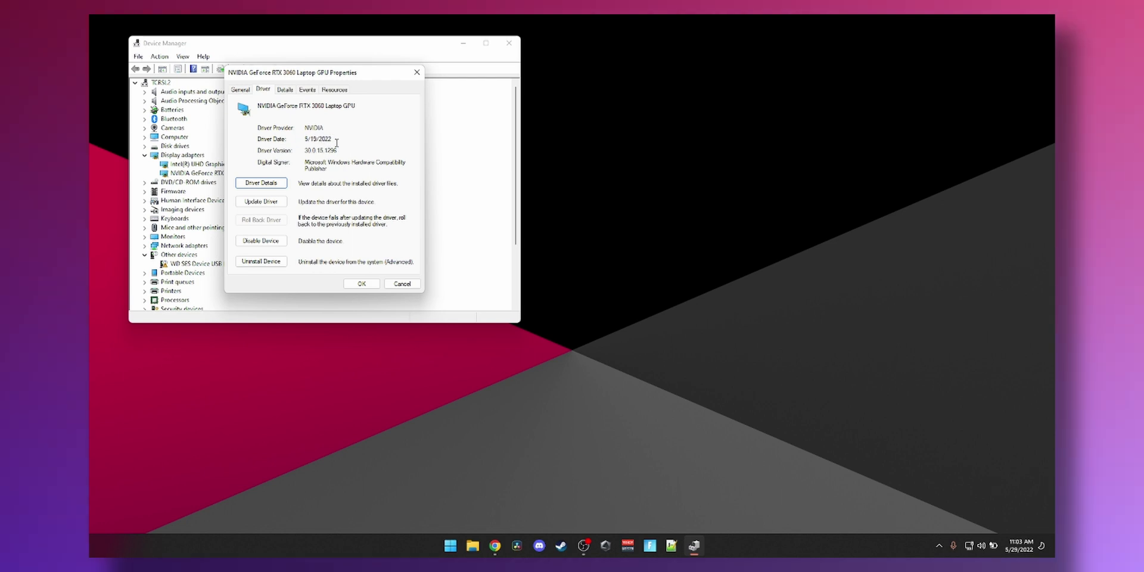
pyautogui.moveTo(320, 153); pyautogui.dragTo(342, 151)
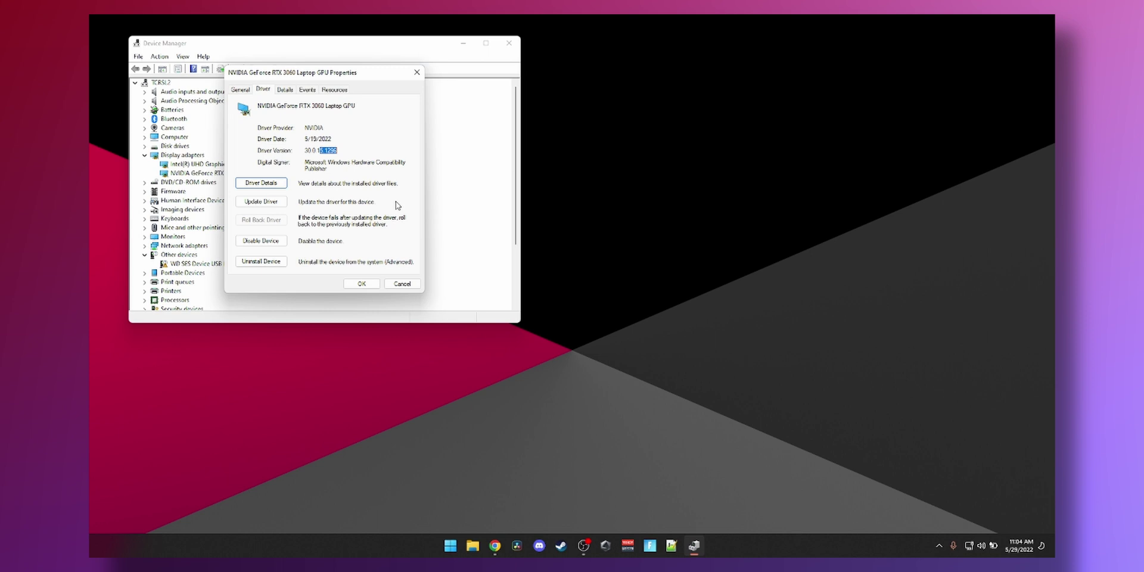
pyautogui.press('Escape')
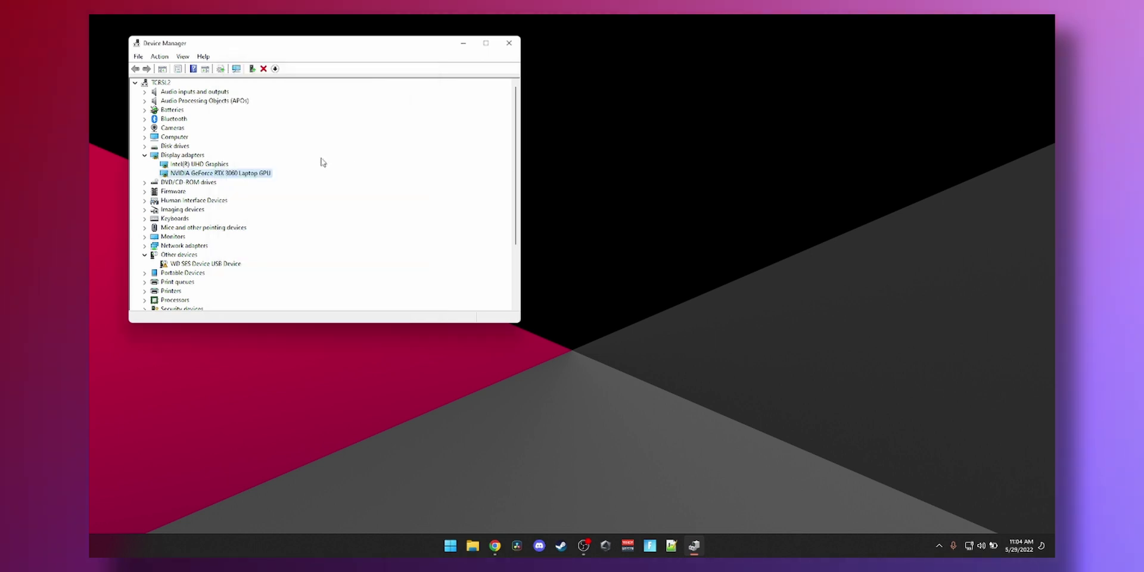